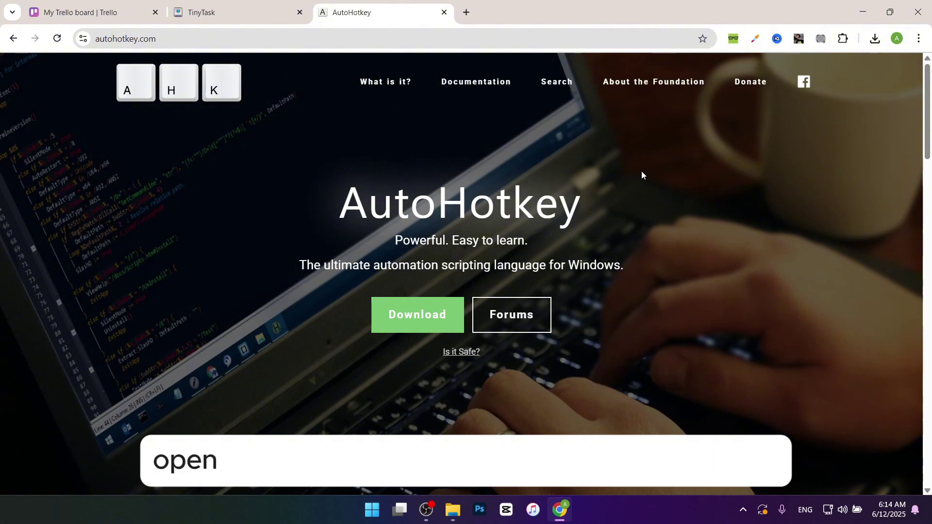
scroll(643, 175, "down", 3)
scroll(642, 175, "down", 2)
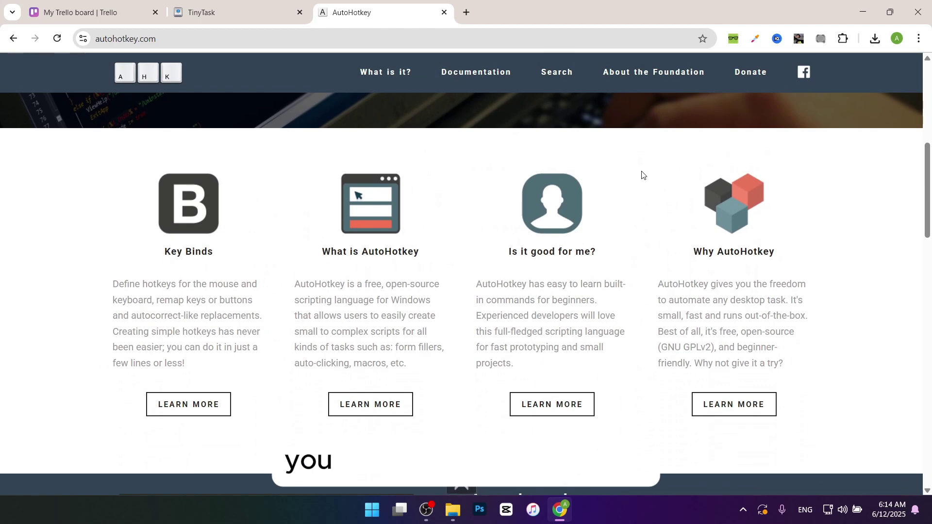
scroll(642, 175, "down", 2)
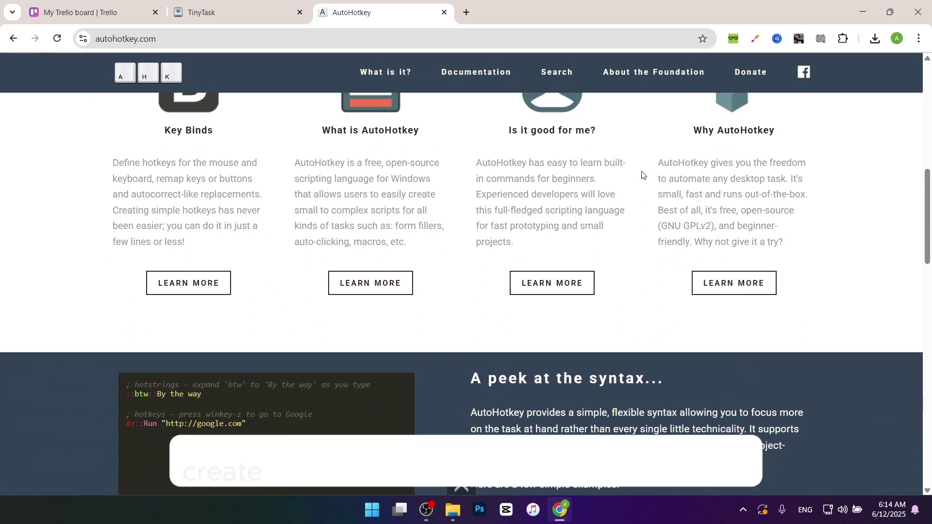
scroll(642, 175, "down", 2)
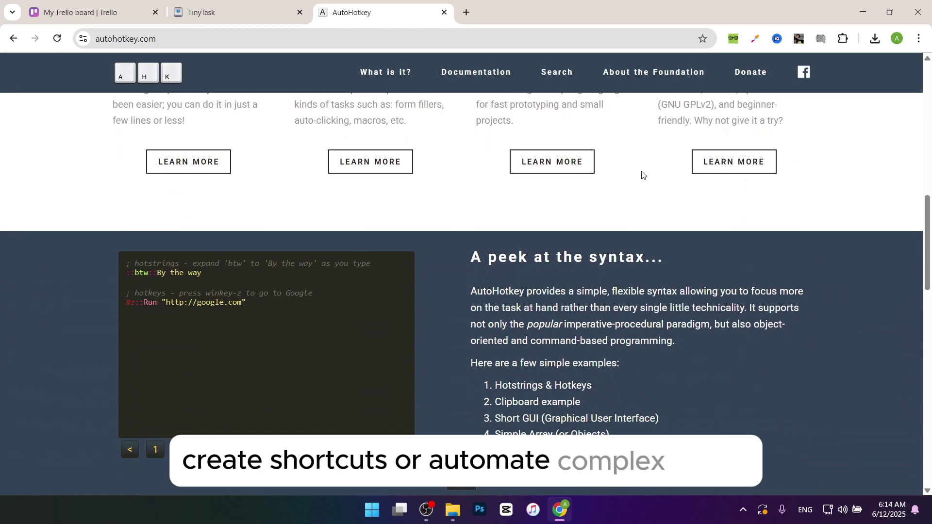
scroll(642, 175, "down", 2)
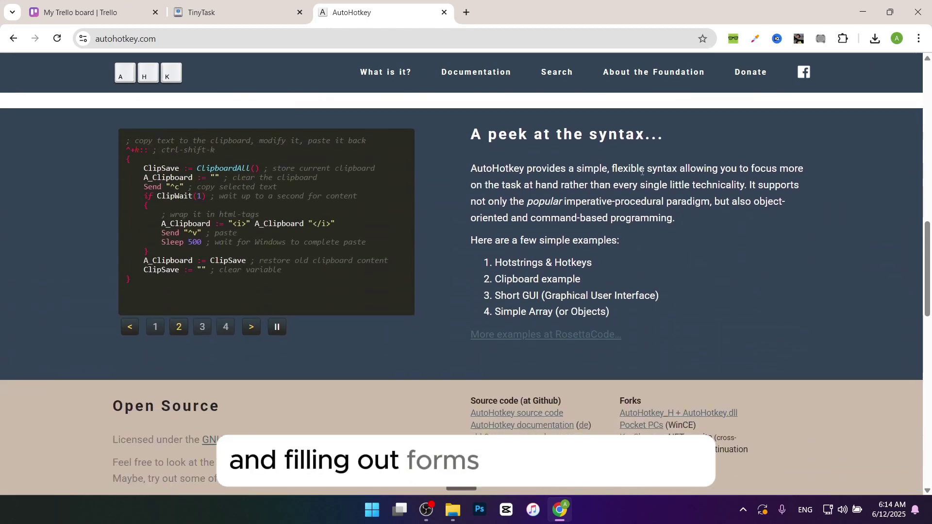
scroll(642, 172, "down", 2)
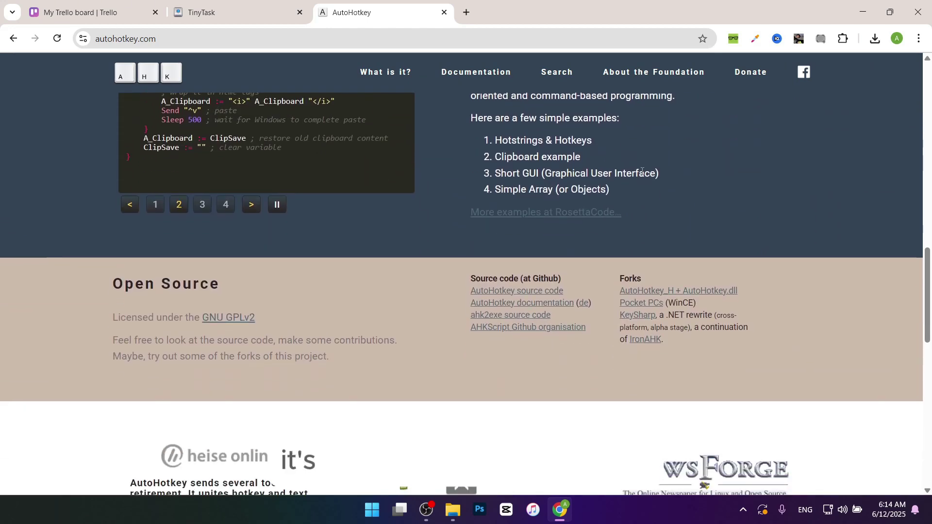
scroll(642, 172, "down", 2)
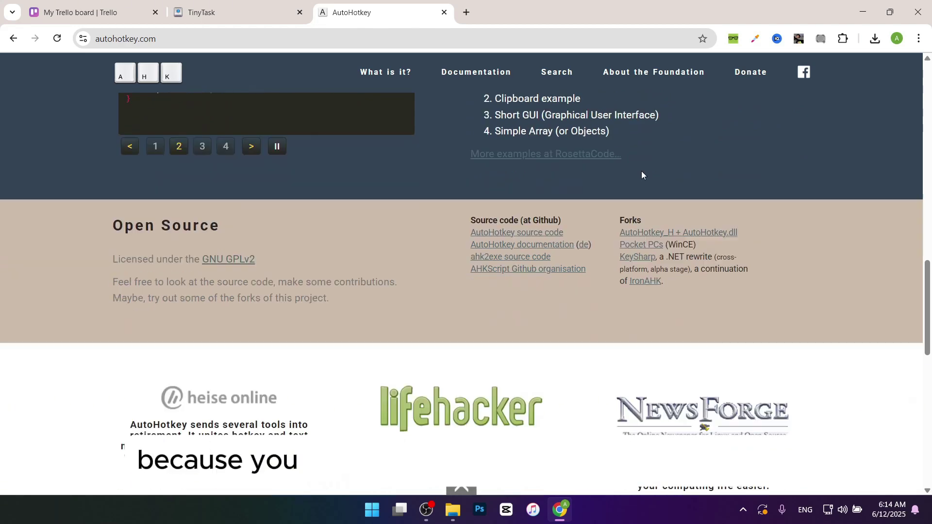
scroll(642, 175, "down", 4)
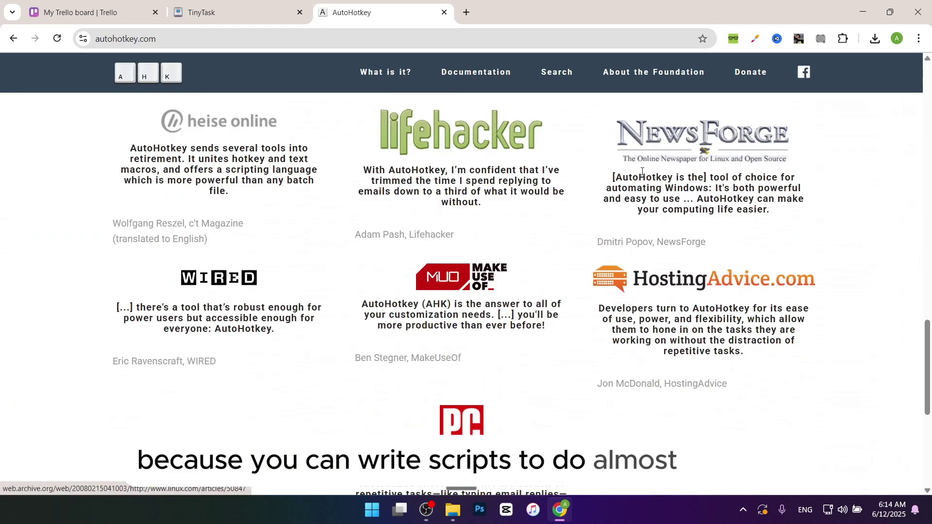
scroll(642, 171, "down", 2)
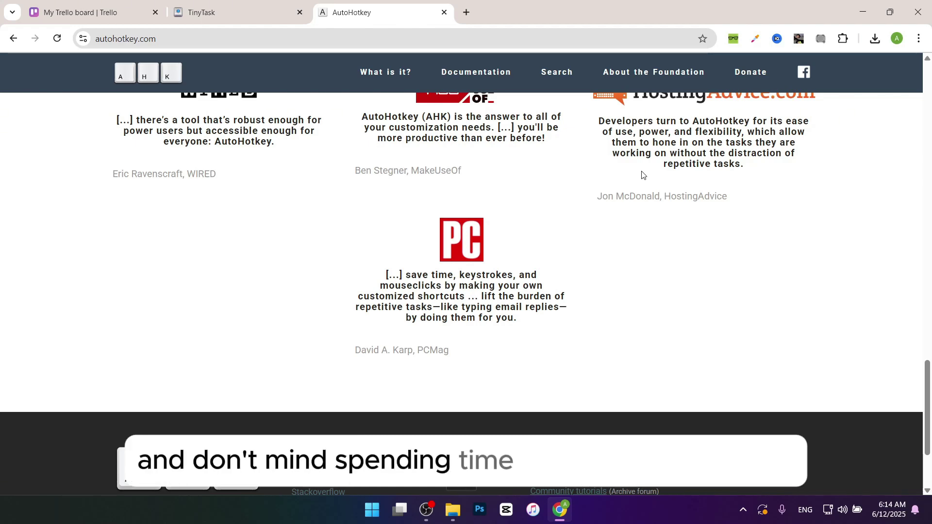
Switch to the TinyTask website tab to read its Updates and News section
key("ctrl+shift+Tab")
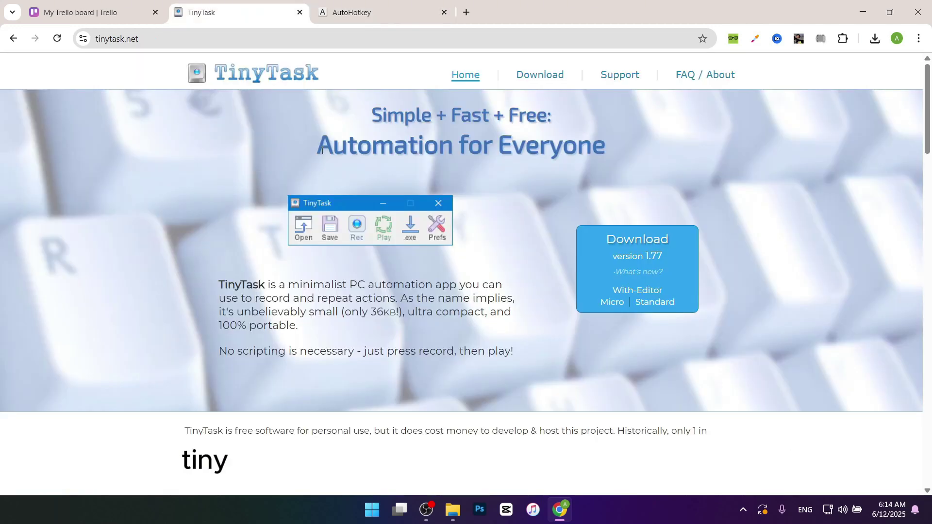
scroll(321, 150, "down", 1)
scroll(321, 150, "down", 1)
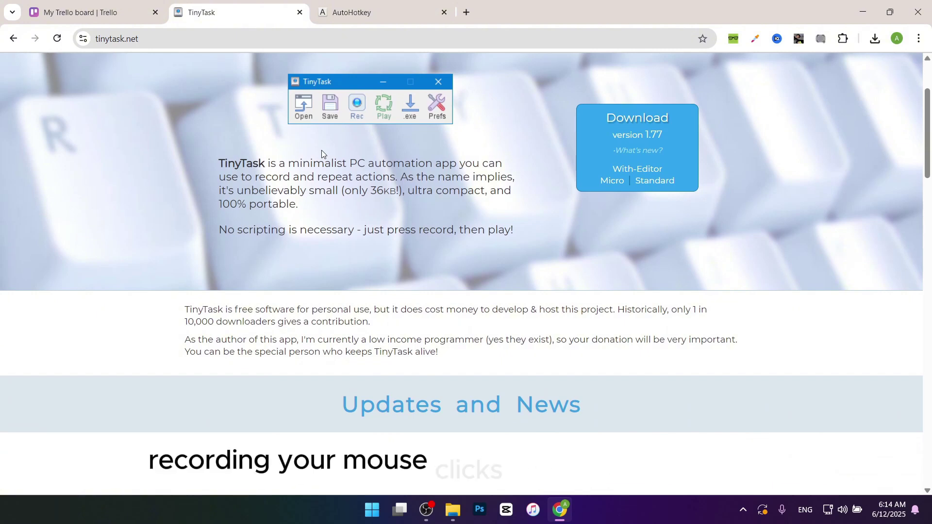
scroll(321, 150, "down", 2)
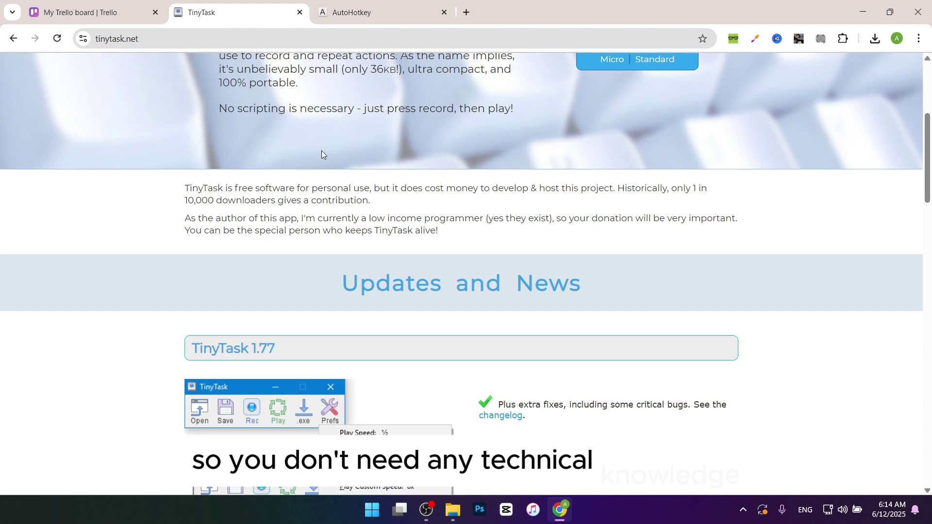
scroll(321, 151, "down", 1)
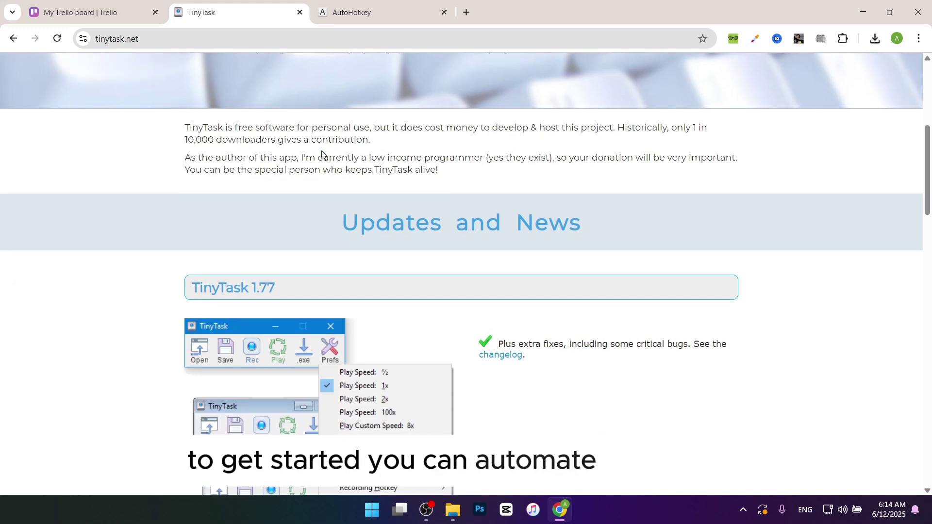
scroll(321, 151, "down", 1)
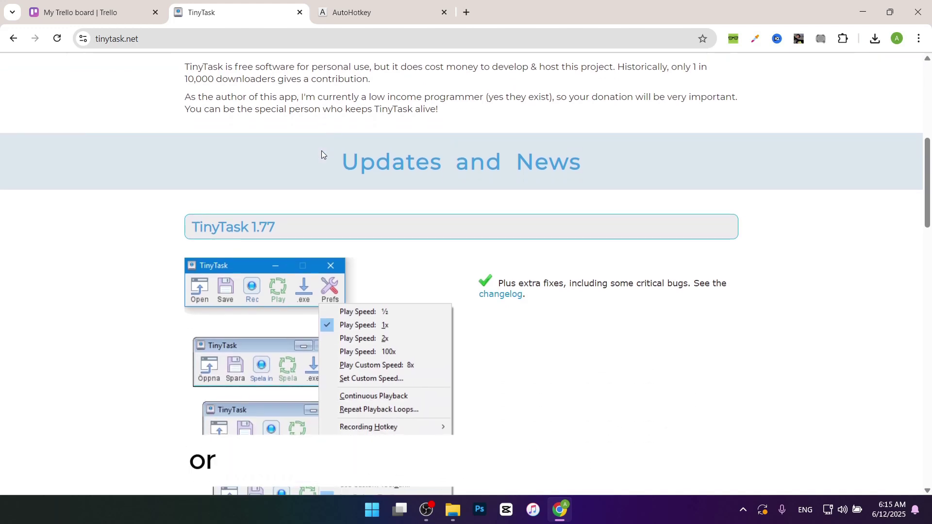
scroll(322, 151, "down", 1)
scroll(321, 151, "down", 1)
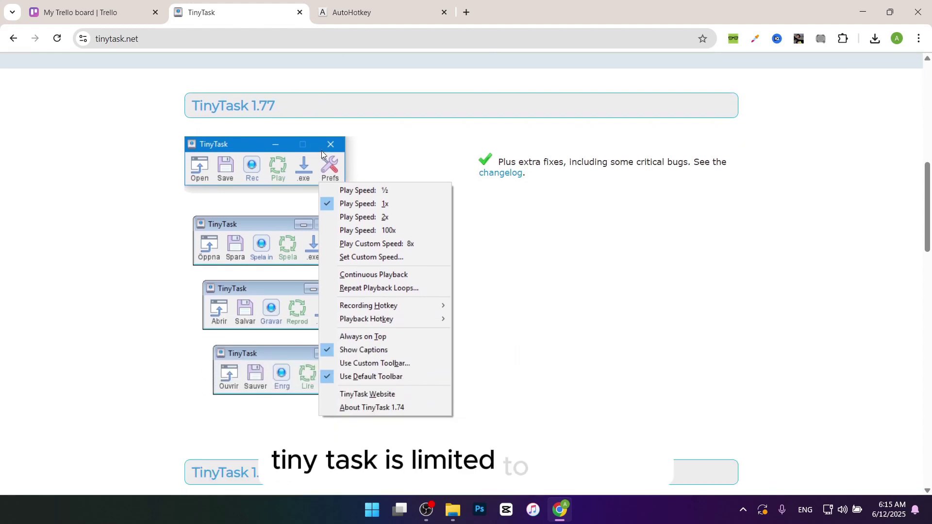
scroll(321, 151, "down", 1)
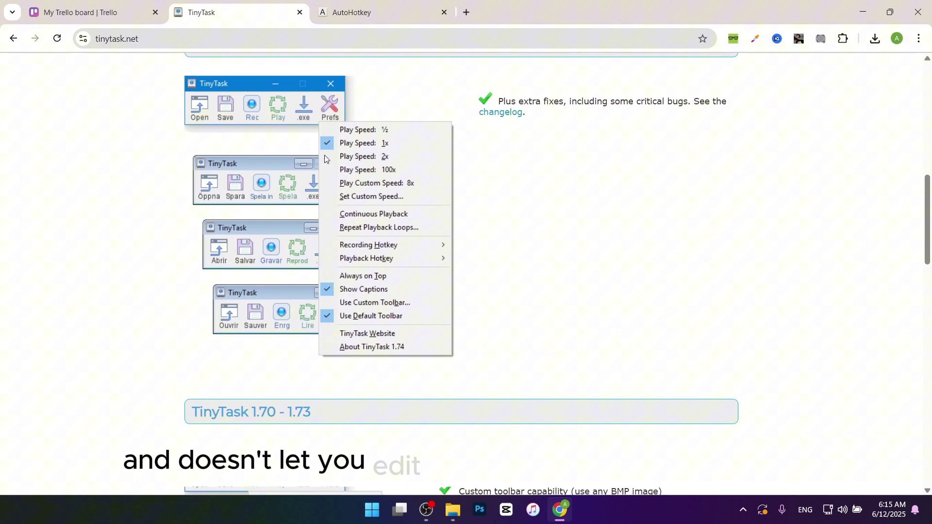
scroll(324, 159, "down", 1)
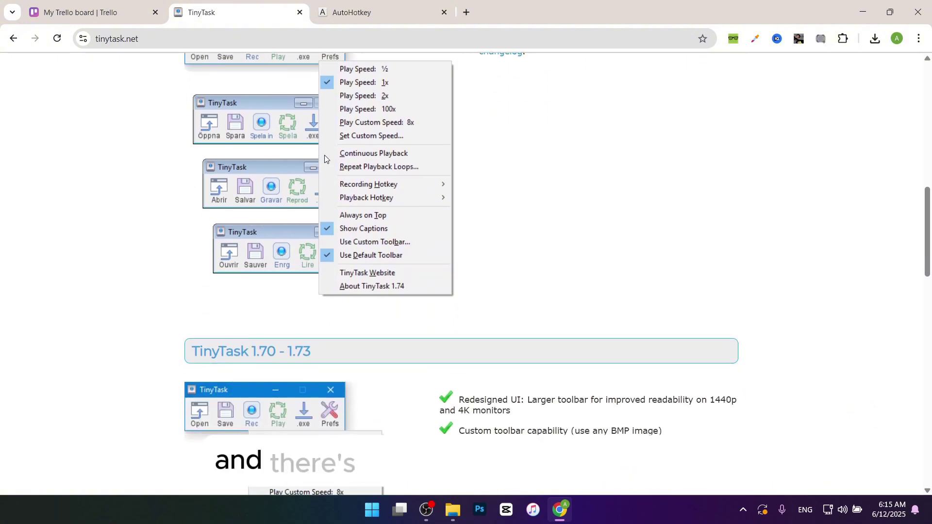
scroll(325, 159, "down", 1)
scroll(324, 156, "down", 1)
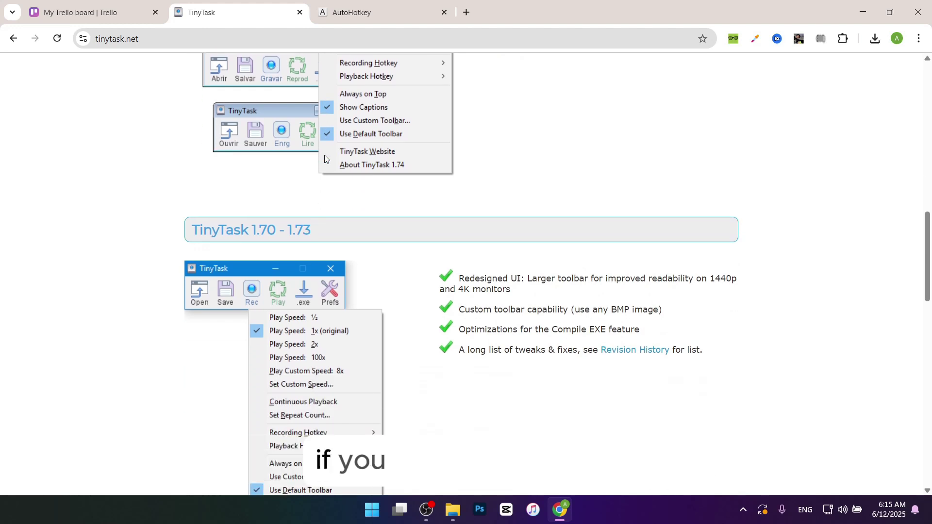
scroll(324, 155, "down", 1)
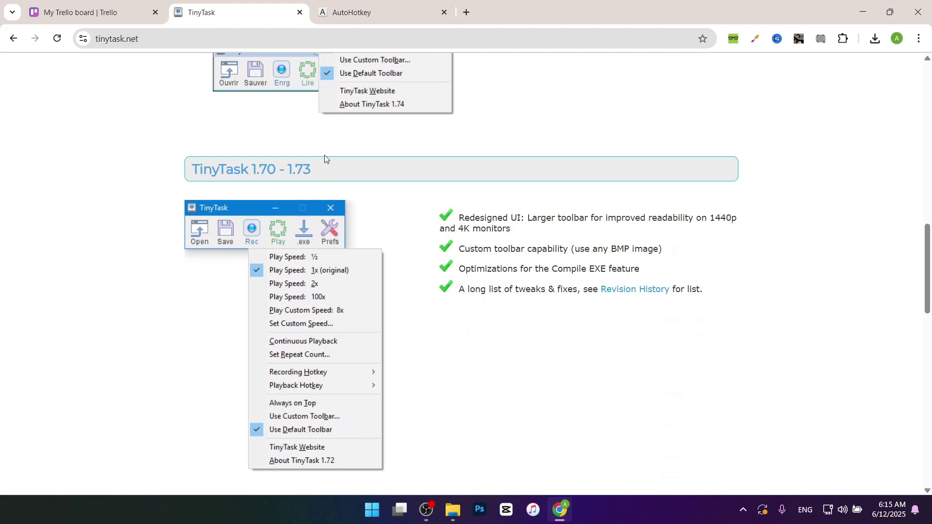
scroll(324, 155, "down", 2)
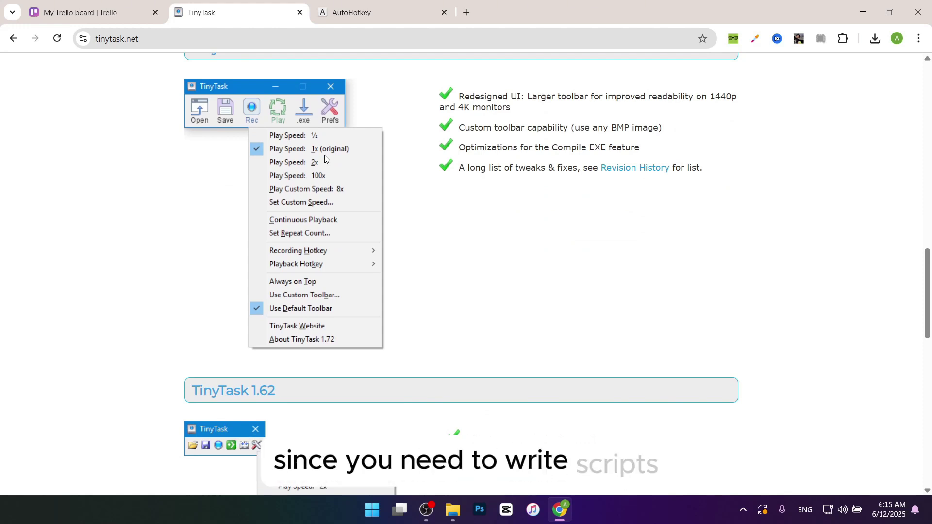
scroll(325, 155, "down", 2)
scroll(328, 148, "down", 1)
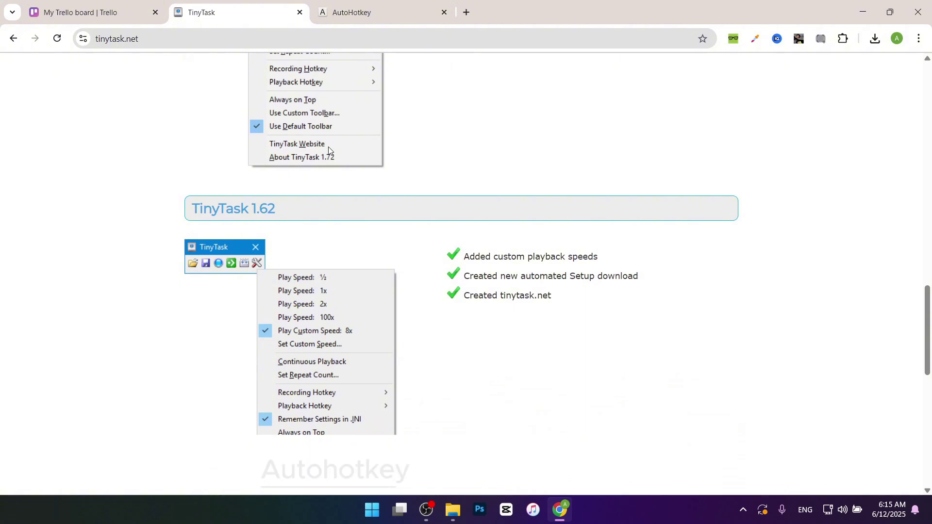
scroll(328, 149, "down", 1)
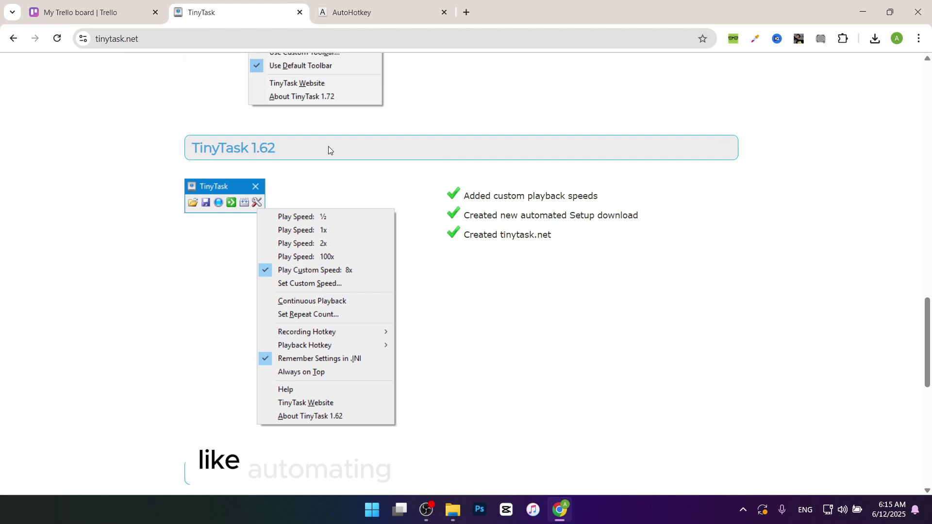
scroll(329, 150, "down", 1)
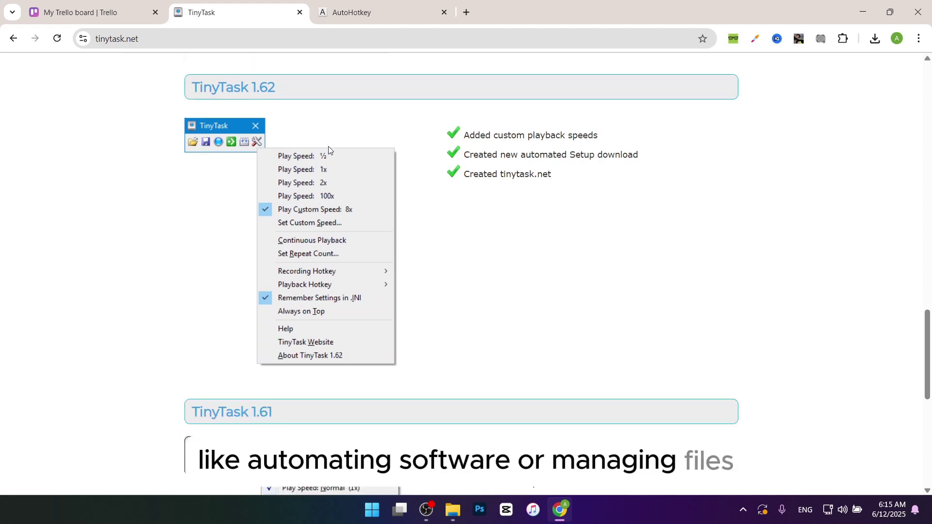
scroll(328, 146, "down", 1)
scroll(328, 146, "down", 1)
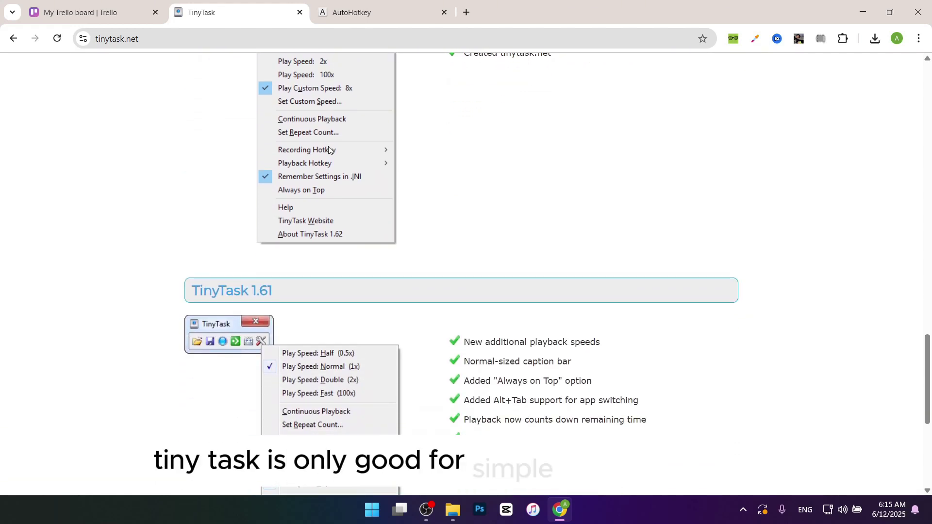
scroll(328, 147, "down", 1)
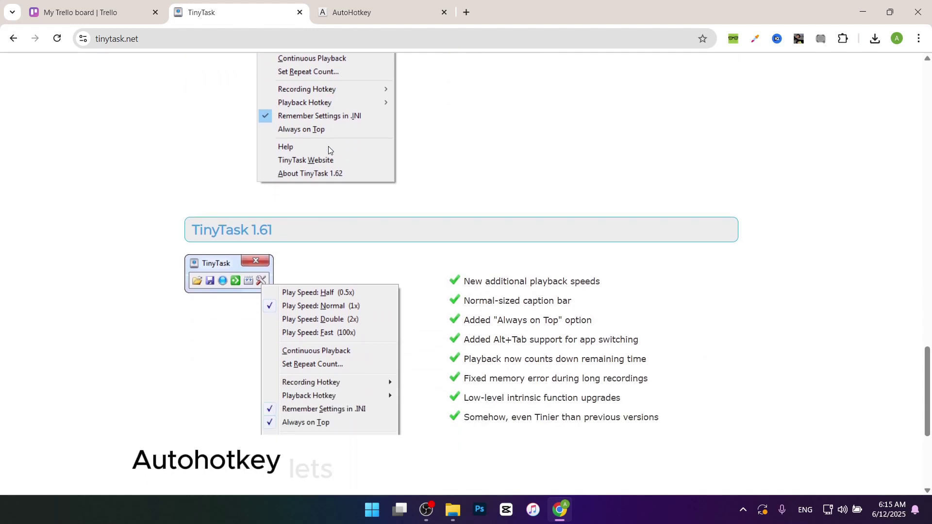
scroll(329, 151, "down", 1)
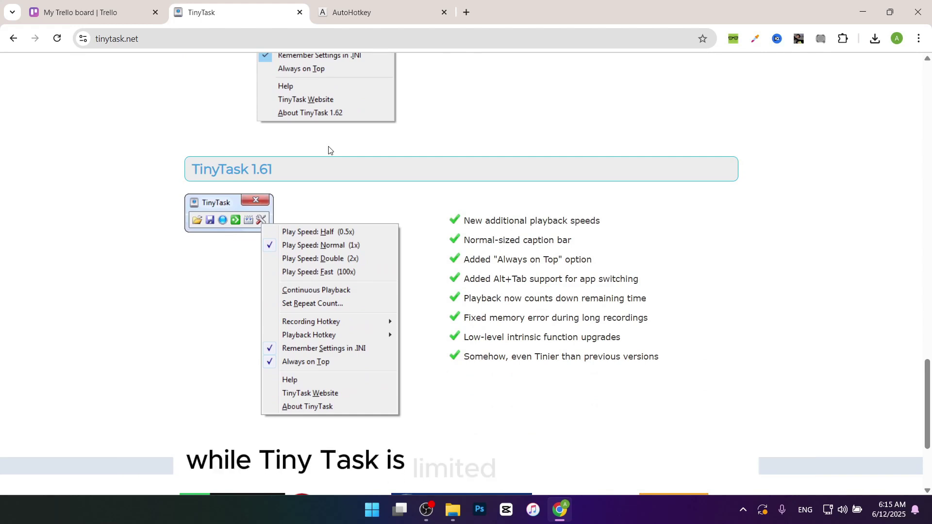
Switch to the AutoHotkey v1 Quick Reference documentation tab
key("ctrl+Tab")
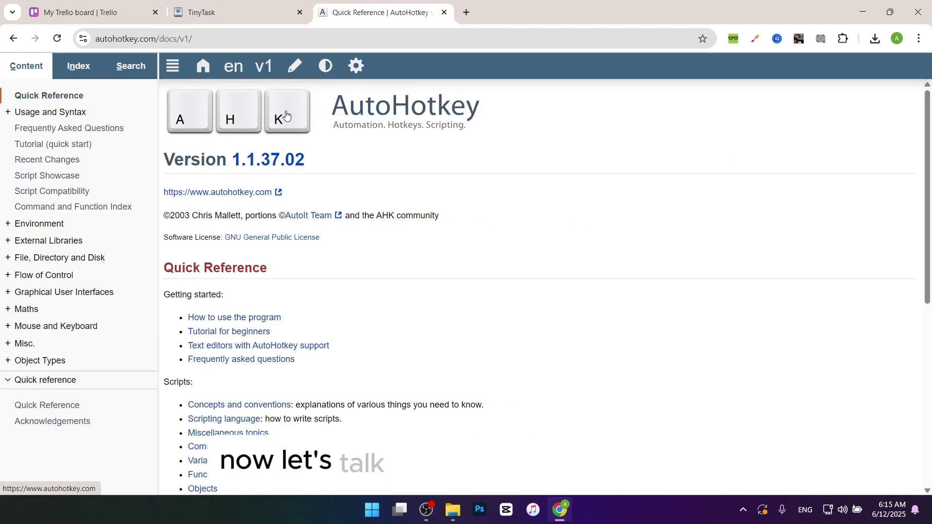
scroll(295, 120, "down", 1)
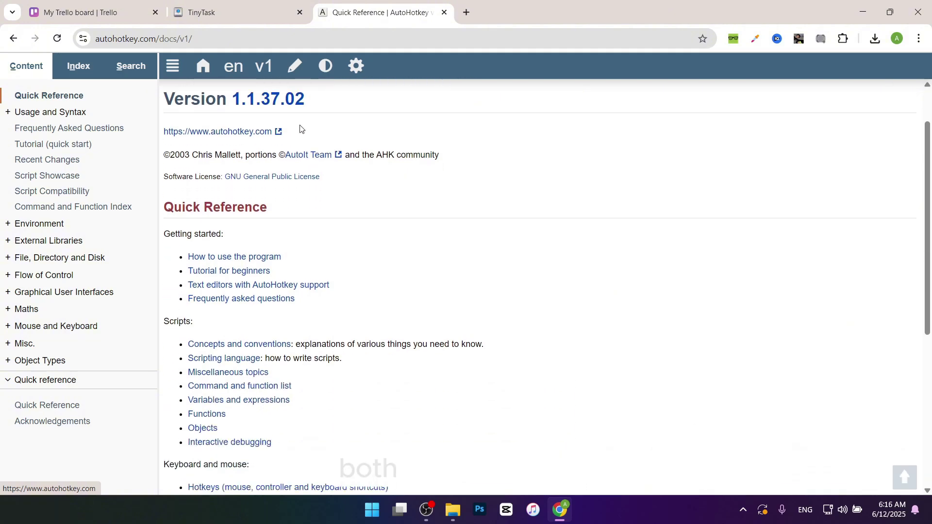
scroll(301, 128, "down", 1)
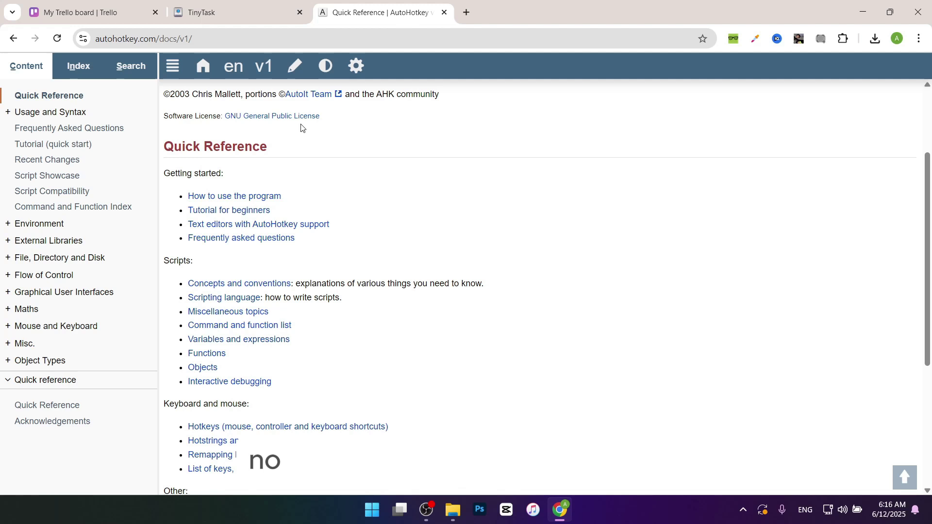
scroll(301, 127, "down", 1)
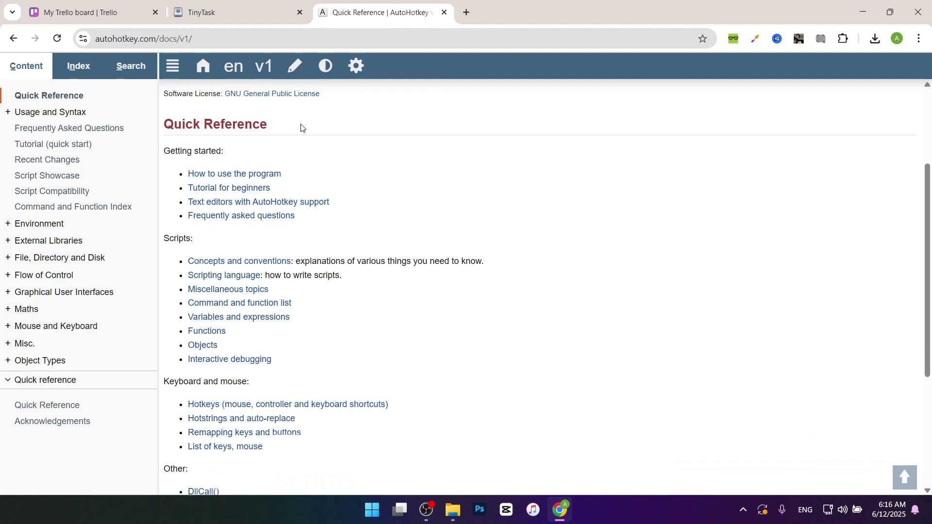